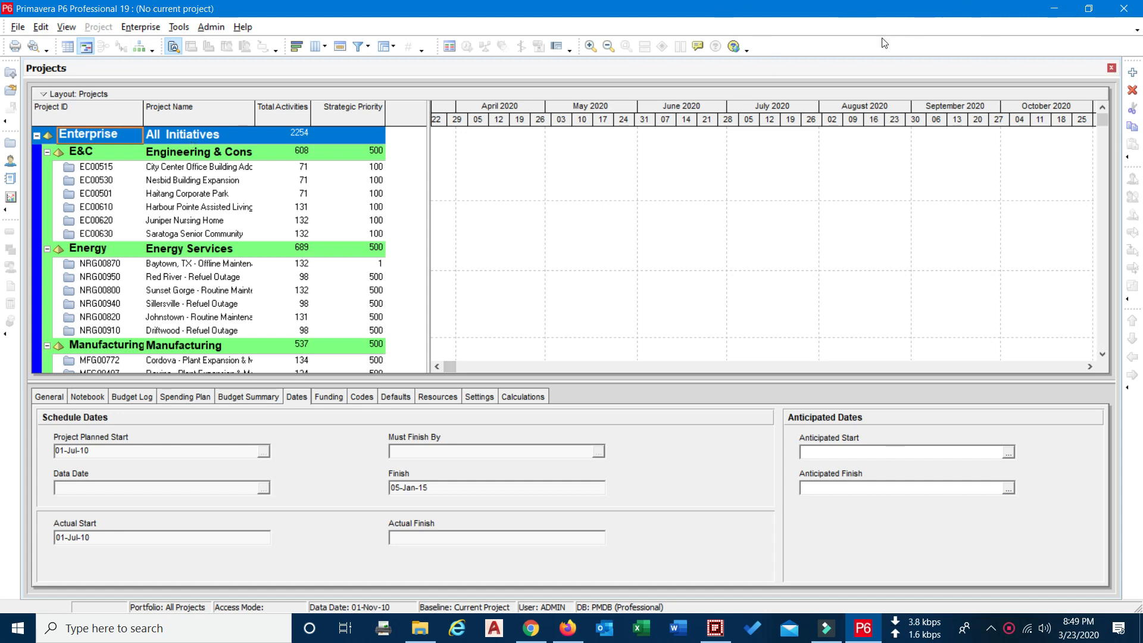
Start creating a new project and keep All Initiatives as its EPS level
click(122, 169)
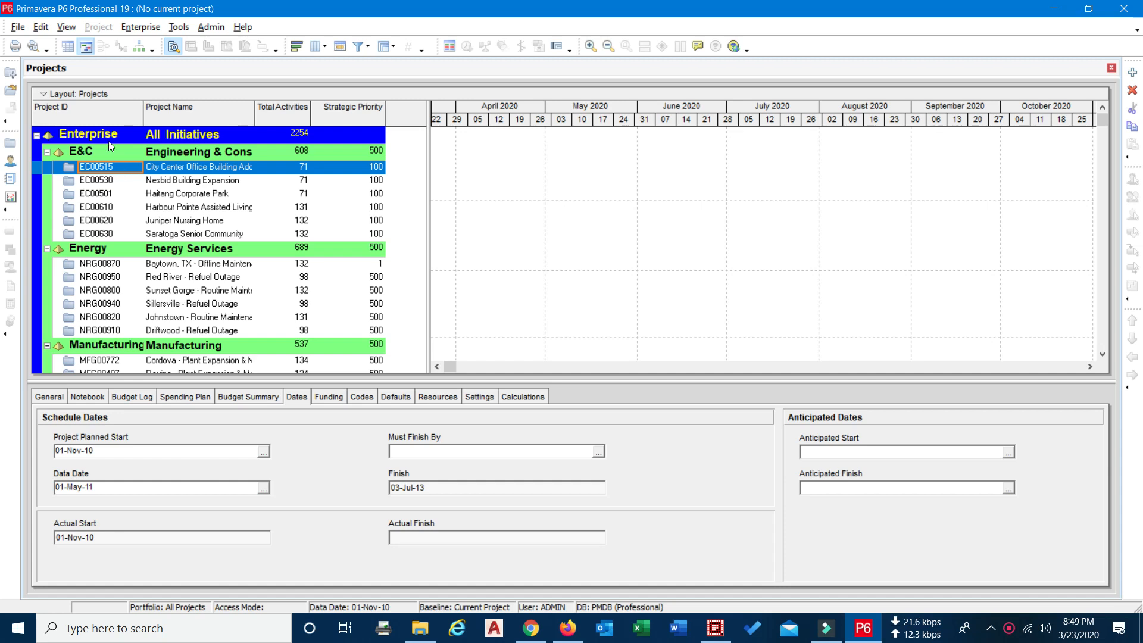
click(20, 34)
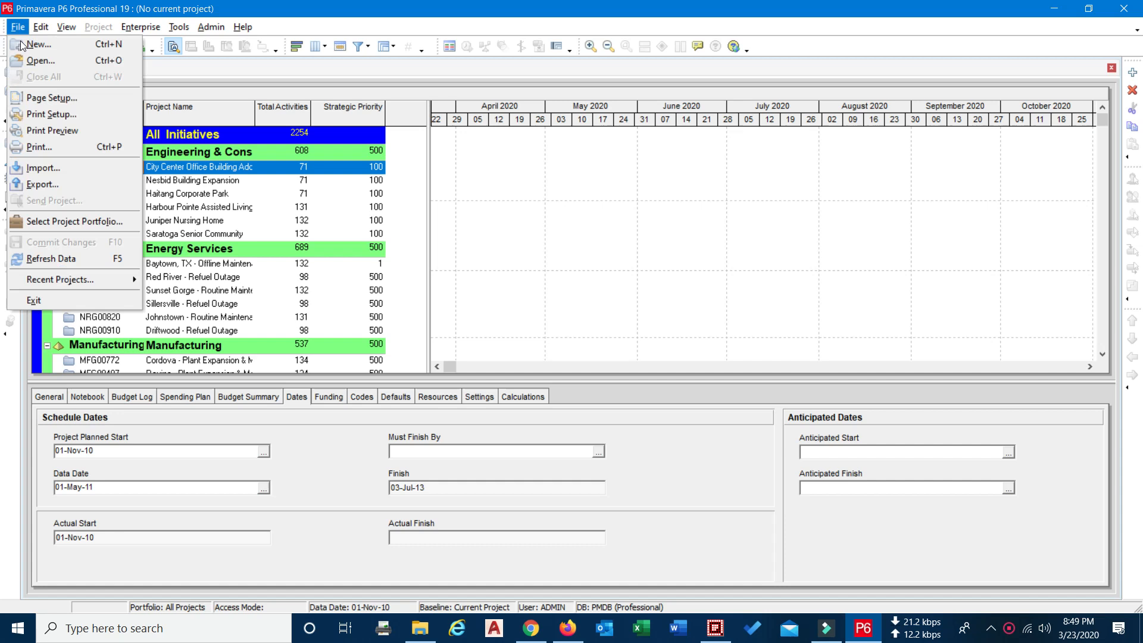
click(18, 47)
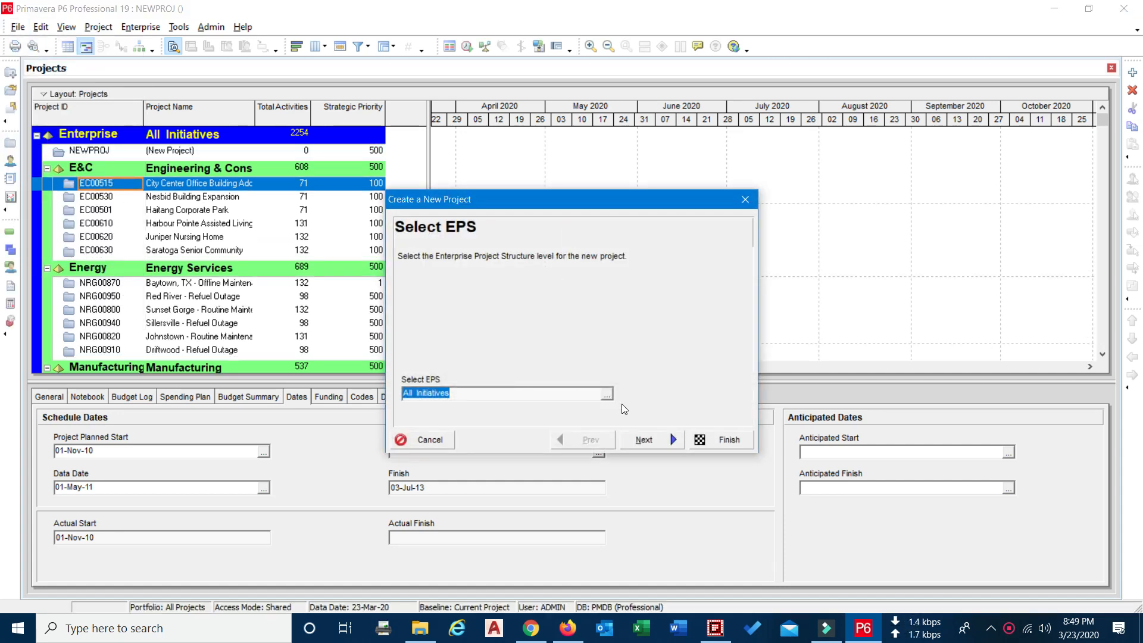
click(606, 394)
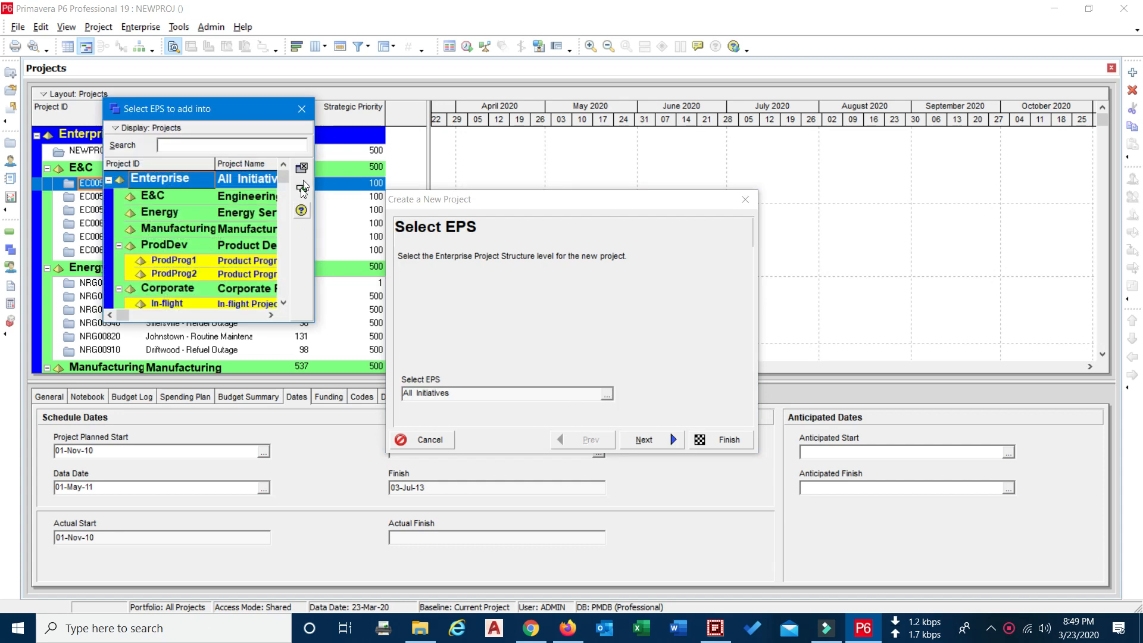
click(302, 110)
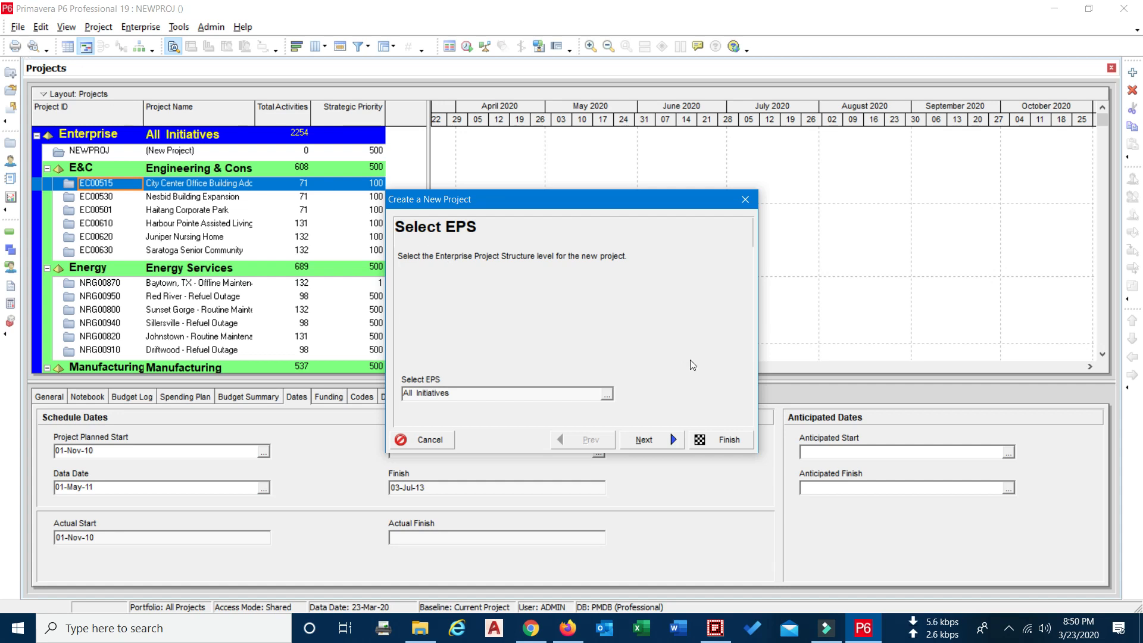
click(673, 441)
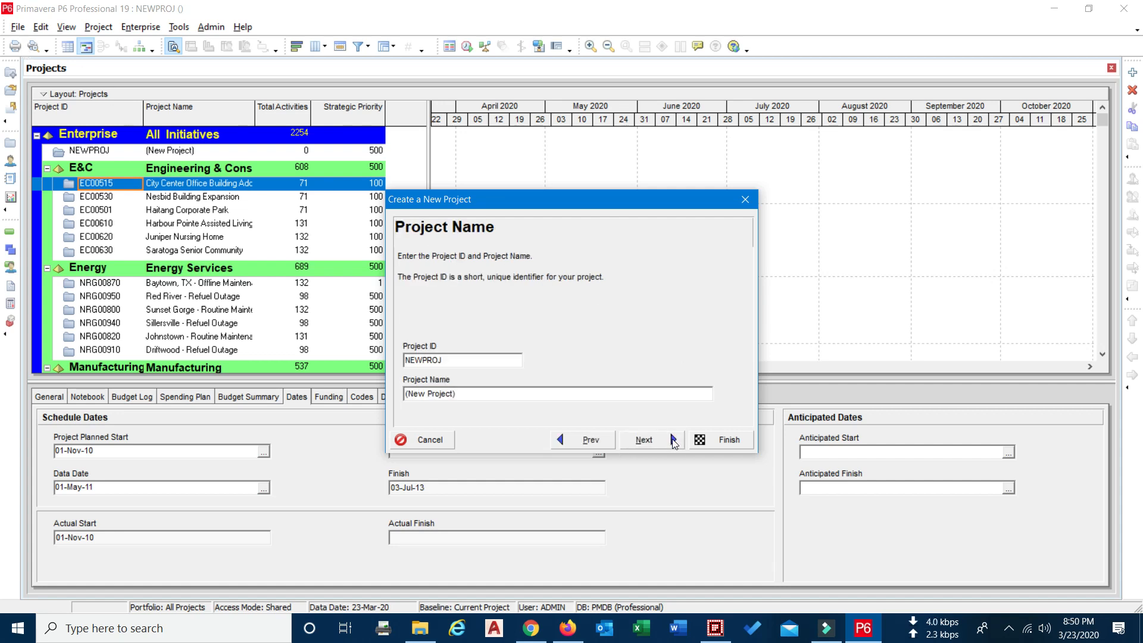
Replace the default project ID with ABC and enter ABC as the project name
double_click(453, 362)
click(453, 364)
key(BackSpace)
key(BackSpace)
key(BackSpace)
key(BackSpace)
key(BackSpace)
key(BackSpace)
key(BackSpace)
text(ABC)
double_click(555, 393)
key(BackSpace)
key(BackSpace)
key(BackSpace)
key(BackSpace)
key(BackSpace)
key(BackSpace)
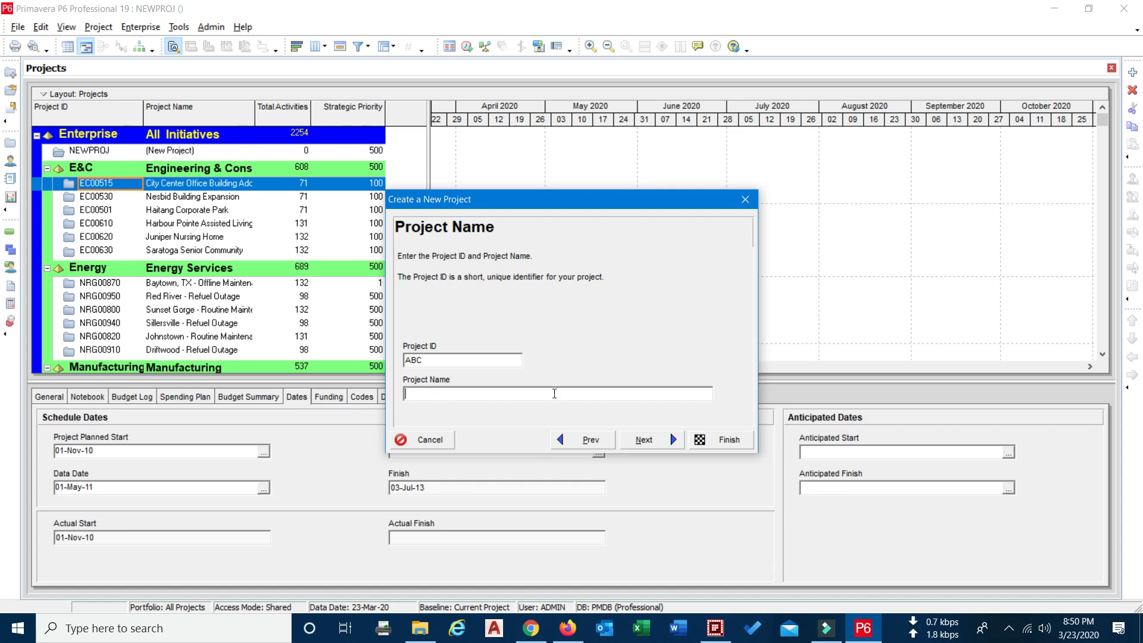
text(ABC)
click(1009, 628)
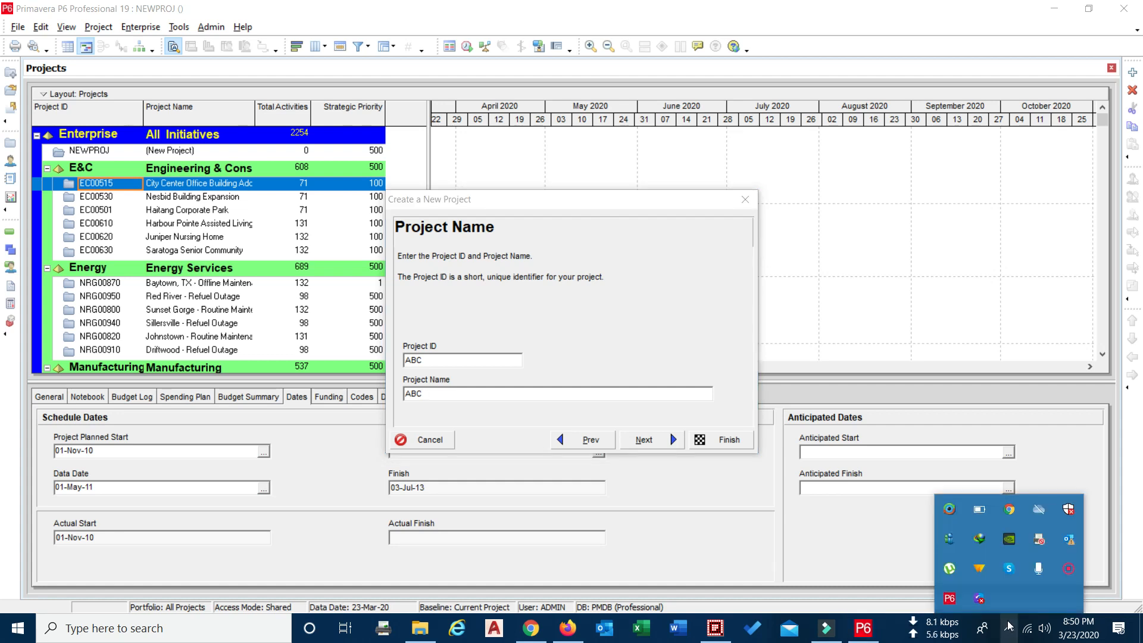
right_click(1069, 569)
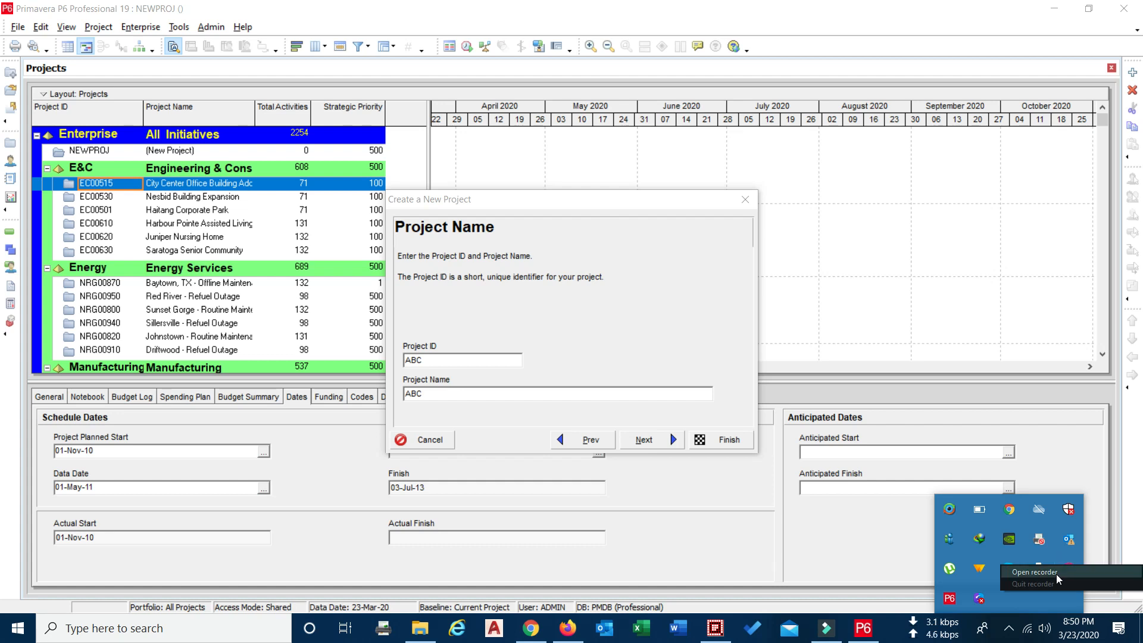
click(1035, 572)
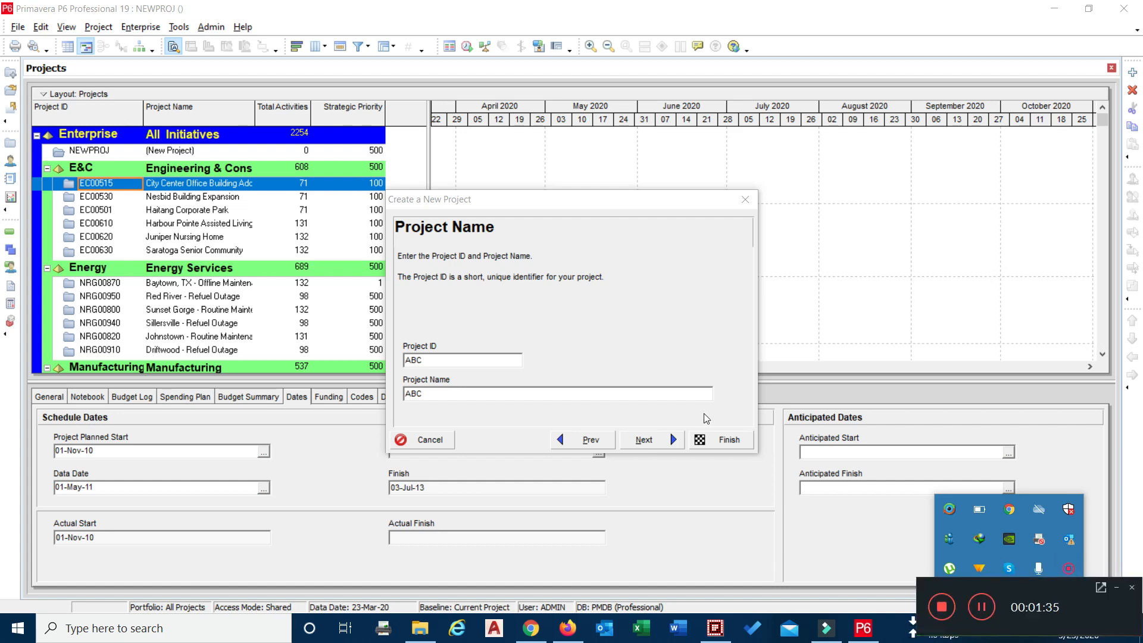
Extend the project name to "ABC Project" and accept the default planned start date with no must-finish date
click(628, 395)
text(Project)
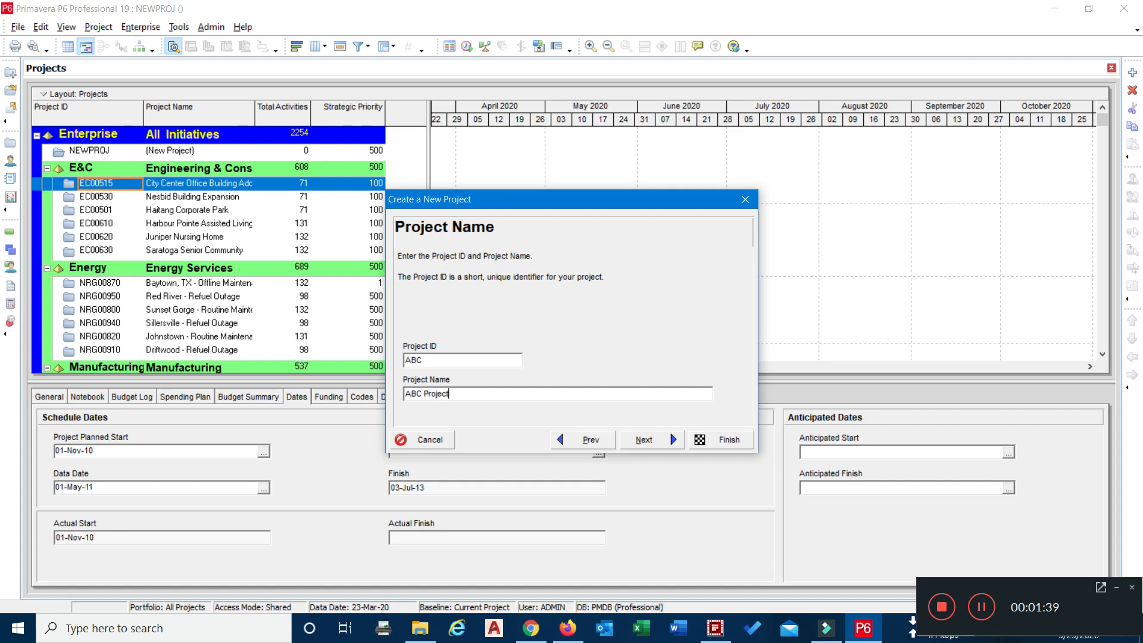
click(677, 439)
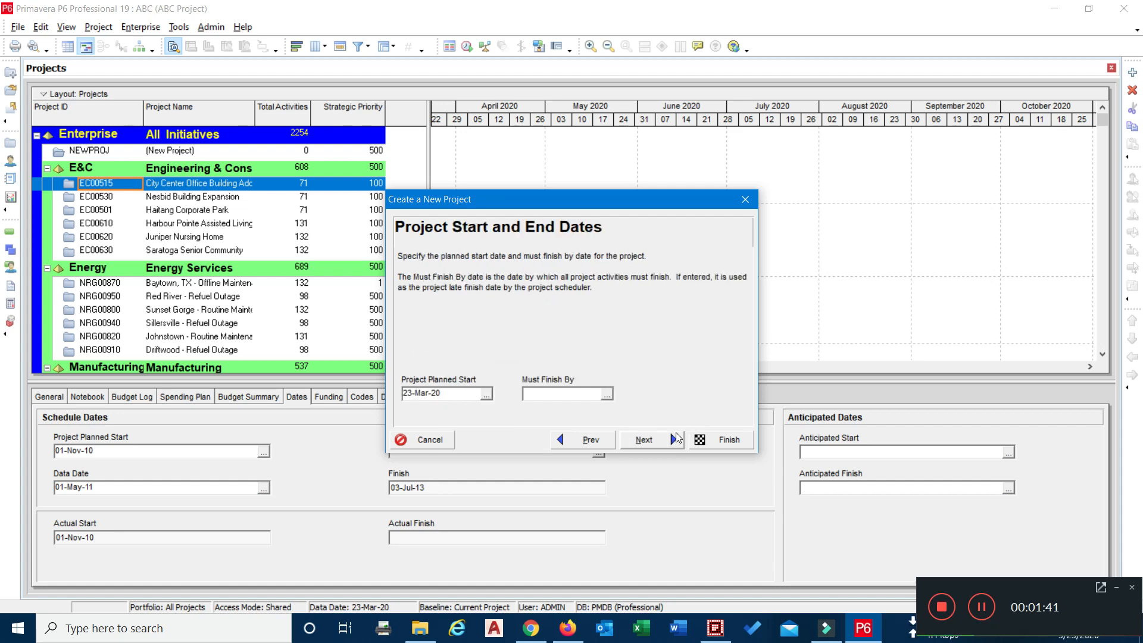
click(638, 441)
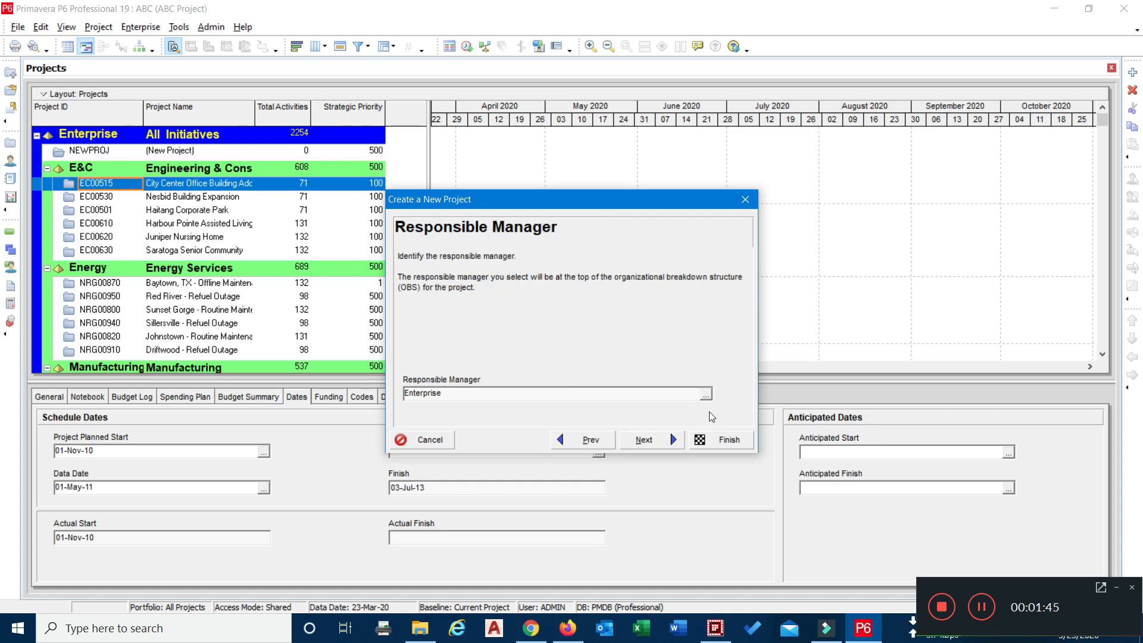
Choose Enterprise as the new project's responsible manager and continue to the assignment rate type
click(707, 394)
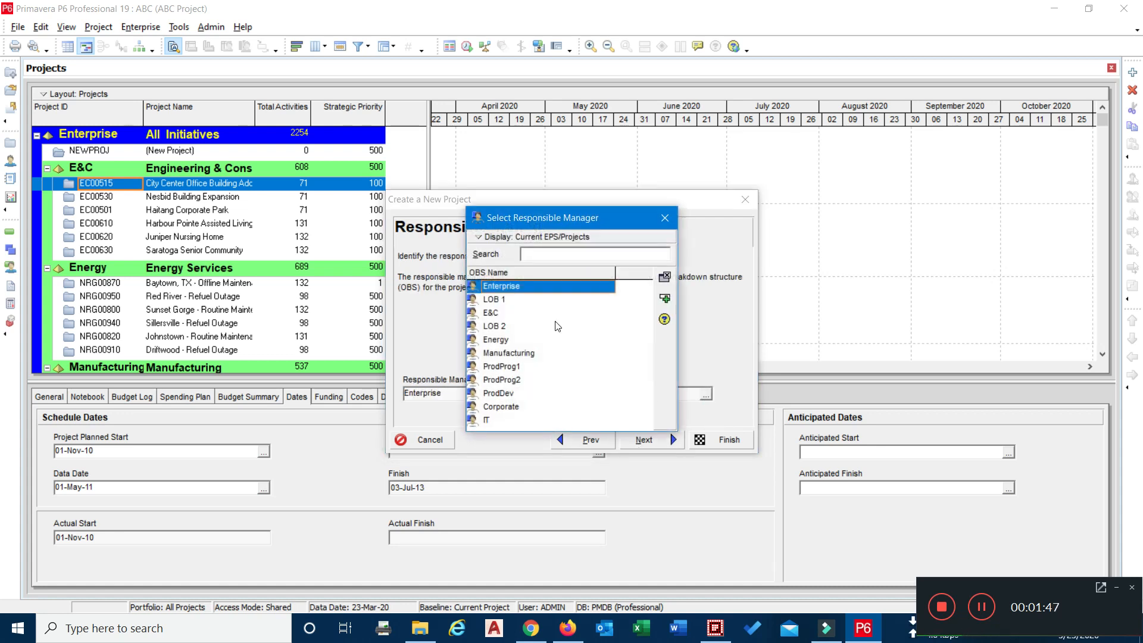
click(515, 380)
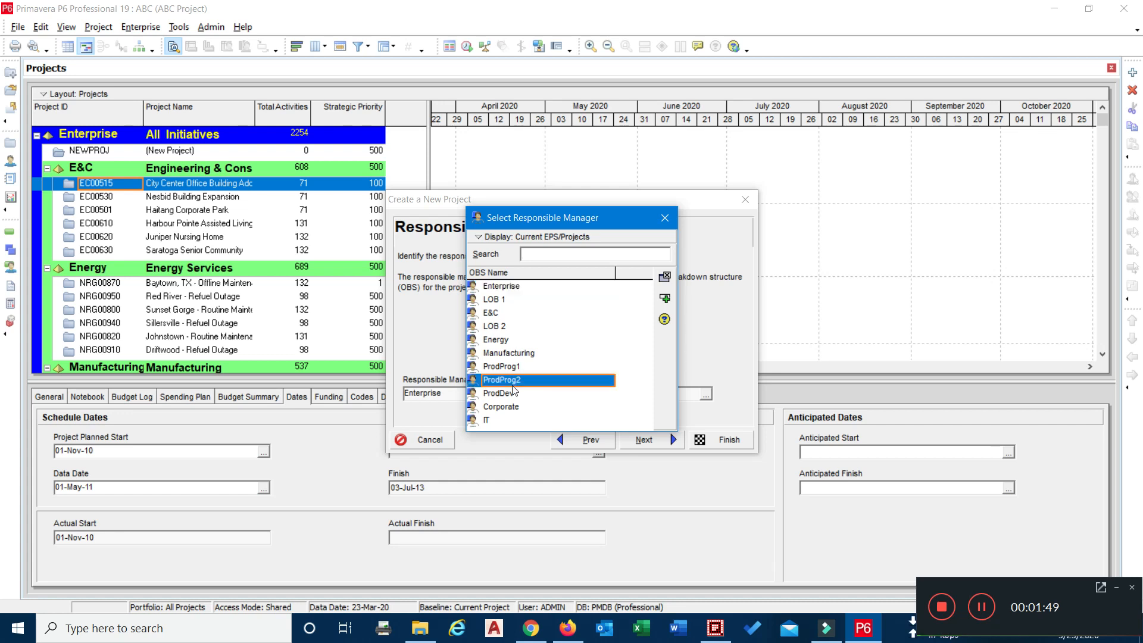
double_click(514, 286)
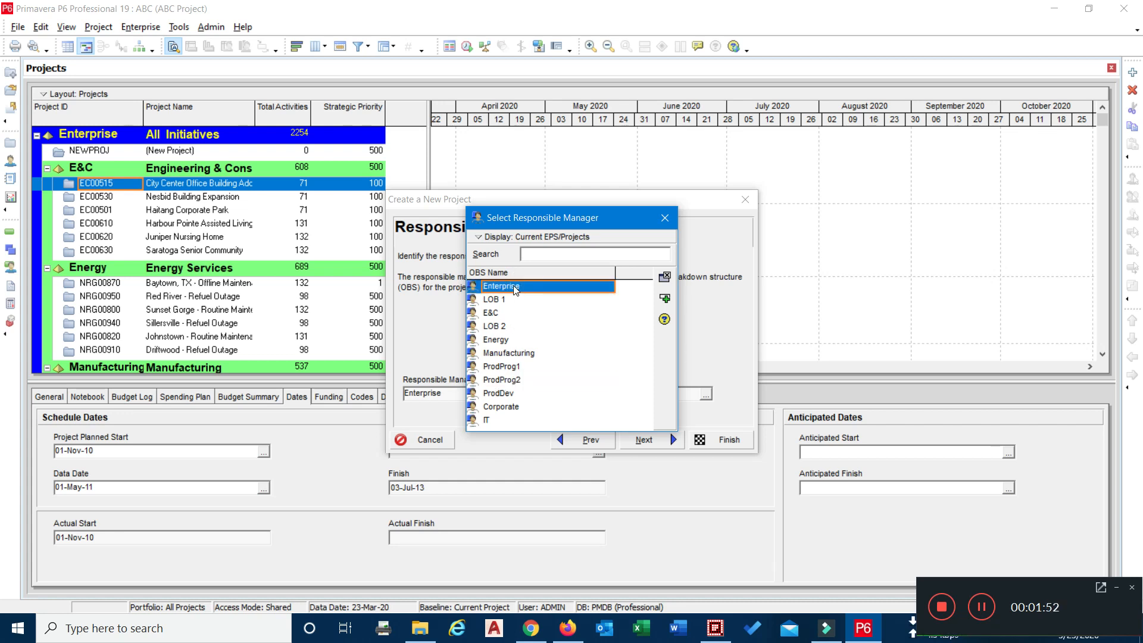
click(641, 439)
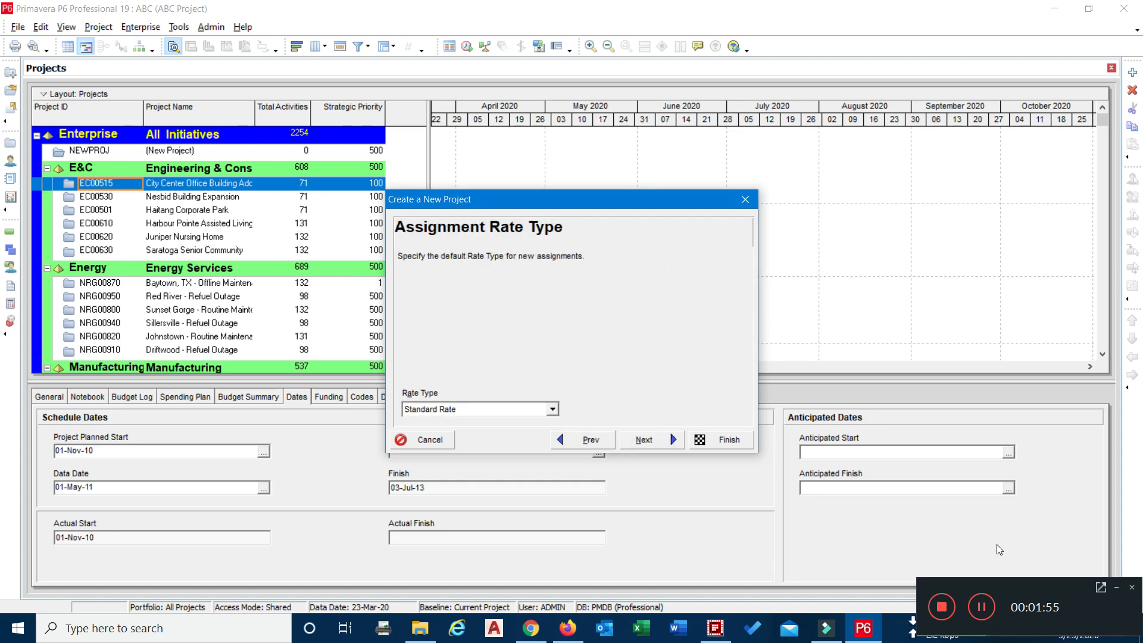
Keep Standard Rate as the default assignment rate type and finish creating the project
click(1116, 588)
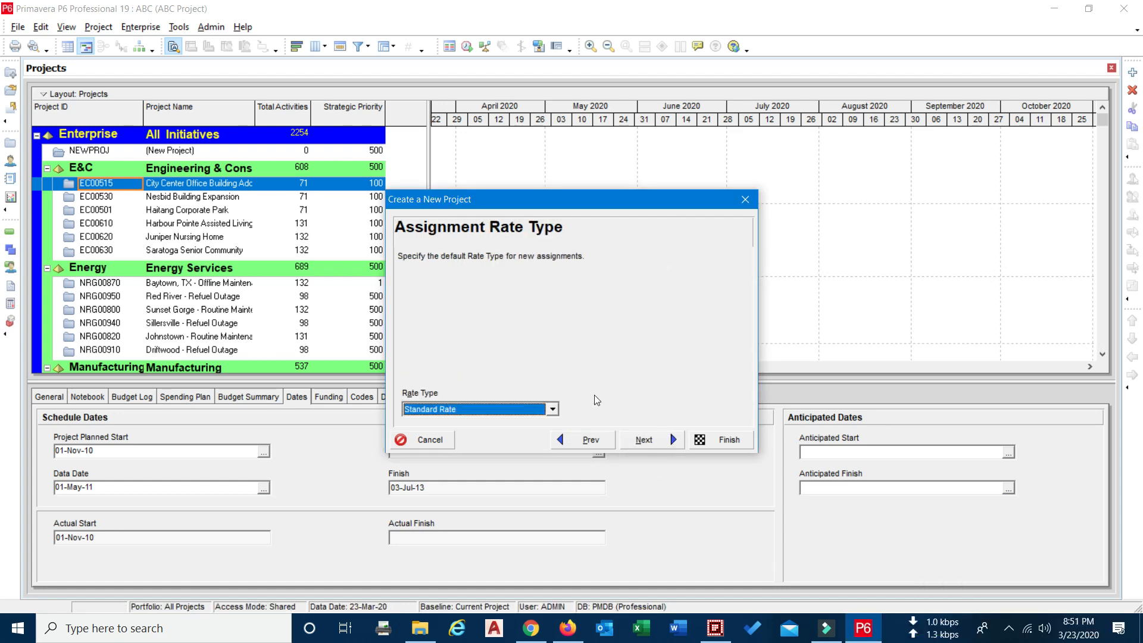
click(646, 440)
click(708, 441)
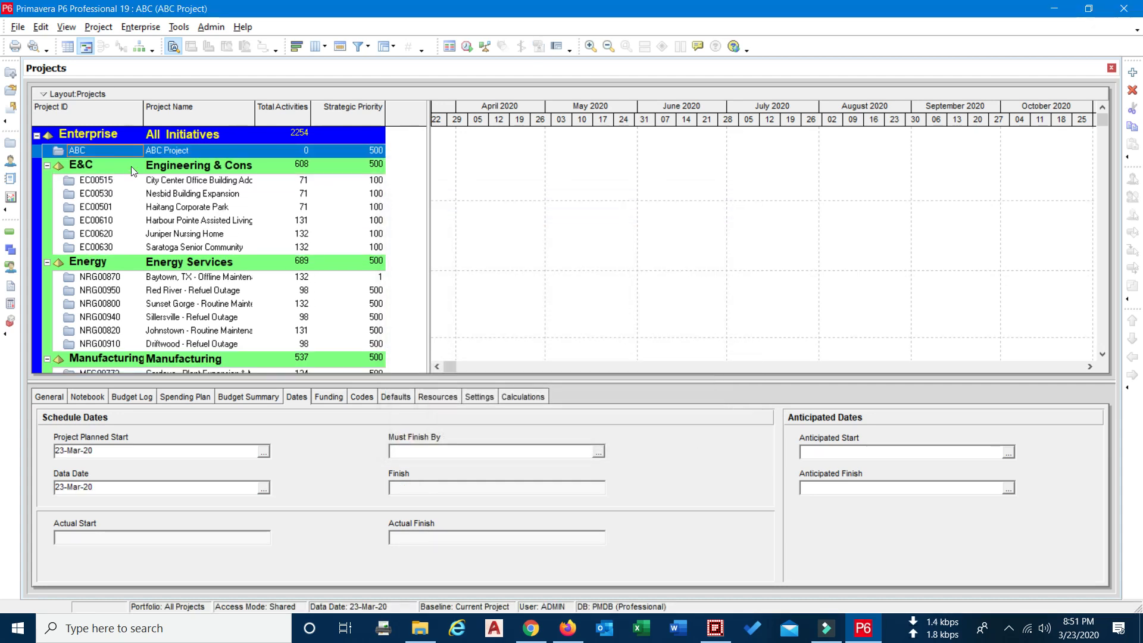
Open the ABC project and display its work breakdown structure
right_click(64, 149)
click(86, 157)
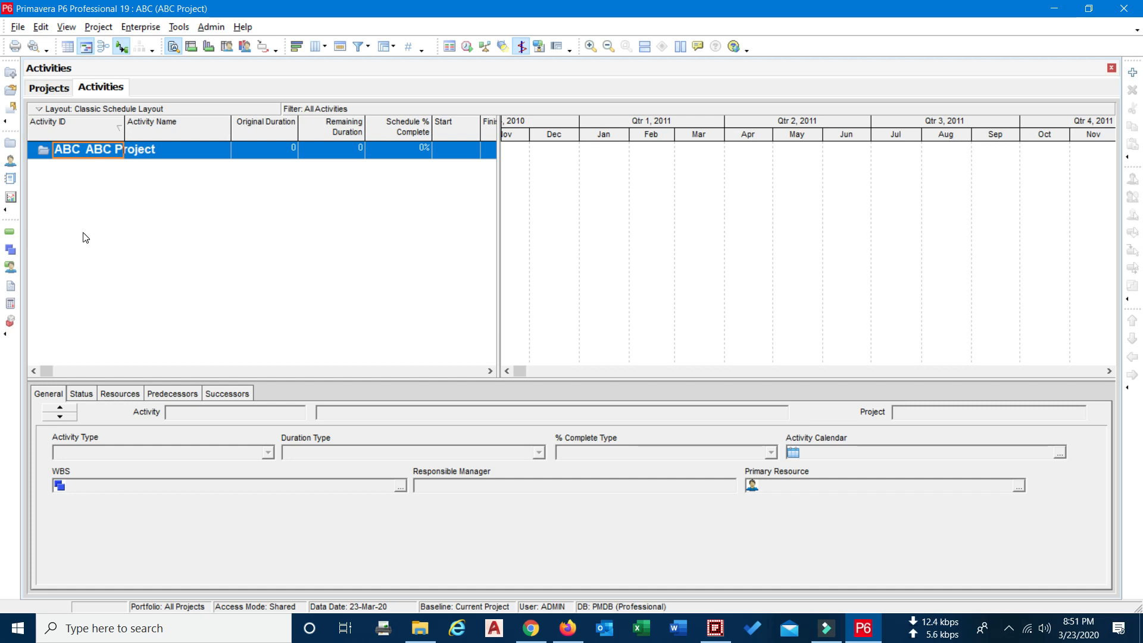
click(15, 254)
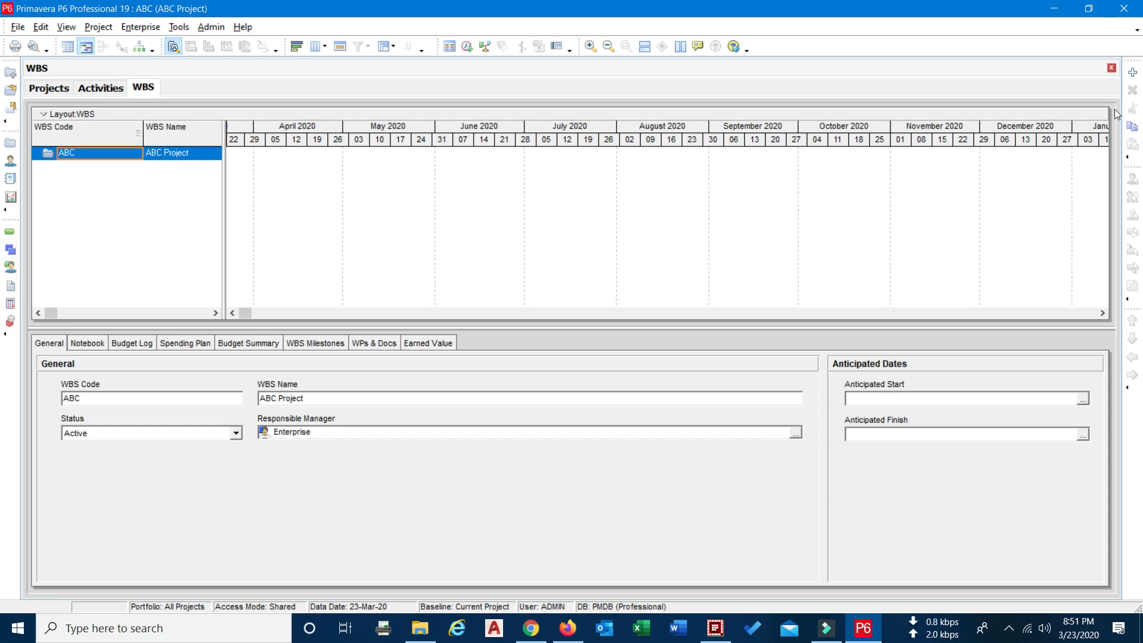
Add a WBS element under ABC Project, widen the WBS table, and name the element Design
click(1133, 73)
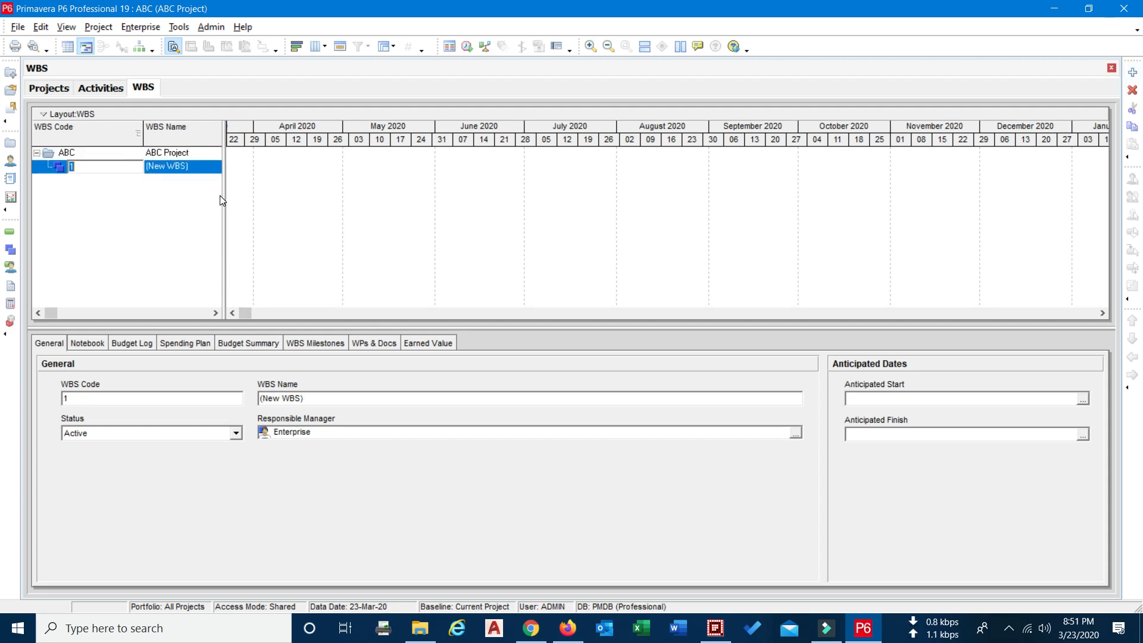
drag(225, 195, 400, 230)
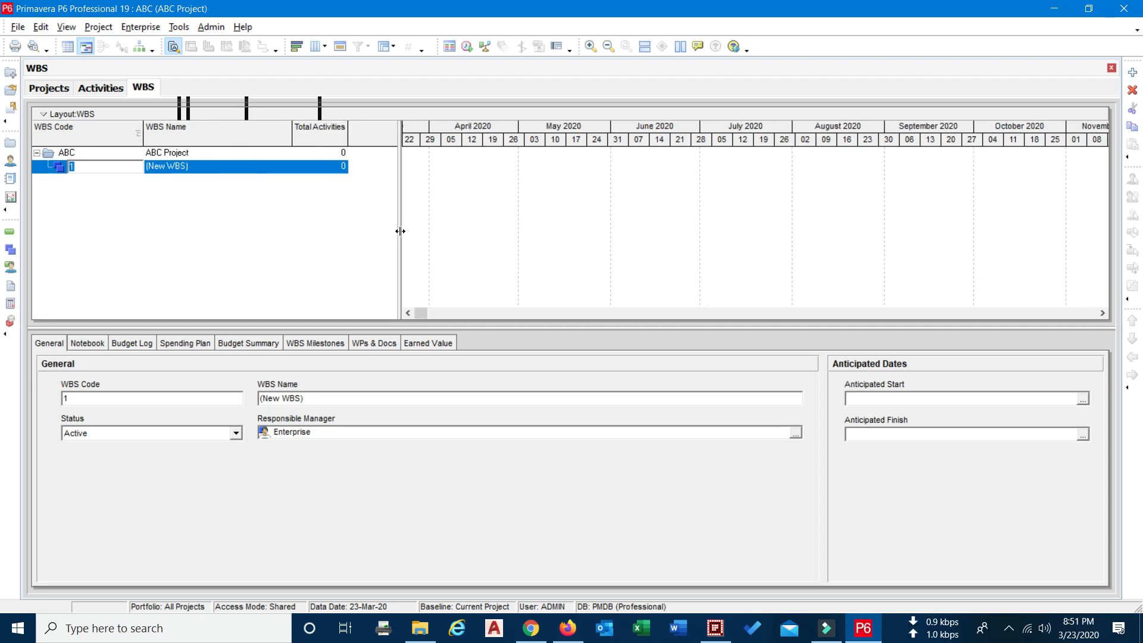
click(154, 169)
key(Delete)
key(Delete)
key(Delete)
key(Delete)
key(Delete)
key(Delete)
key(Delete)
key(Delete)
key(Delete)
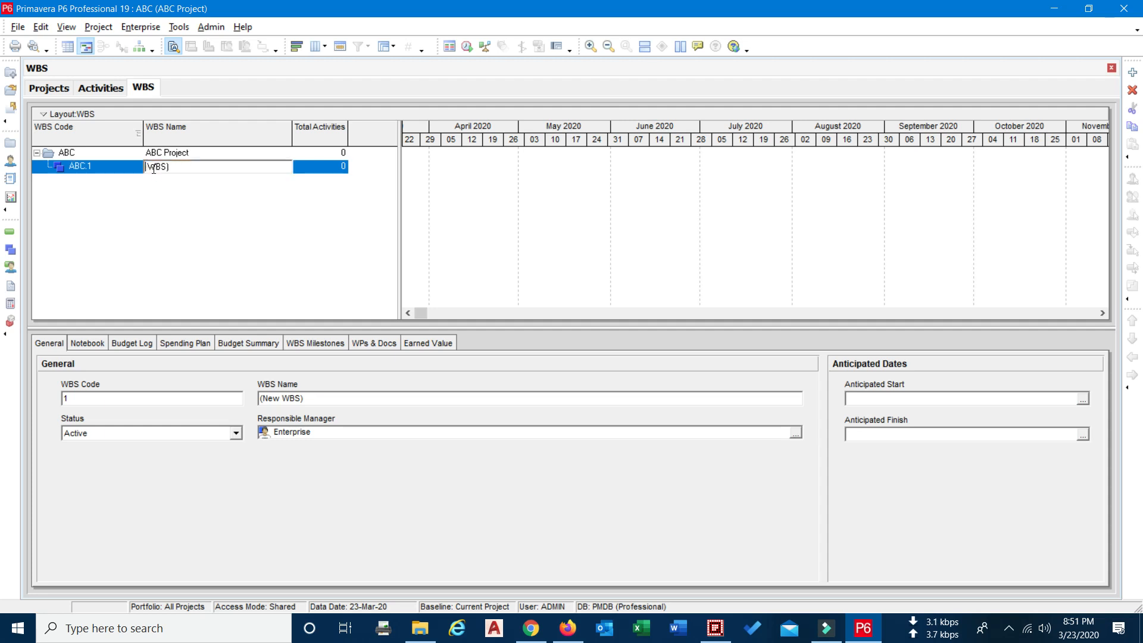
text(Design)
key(Return)
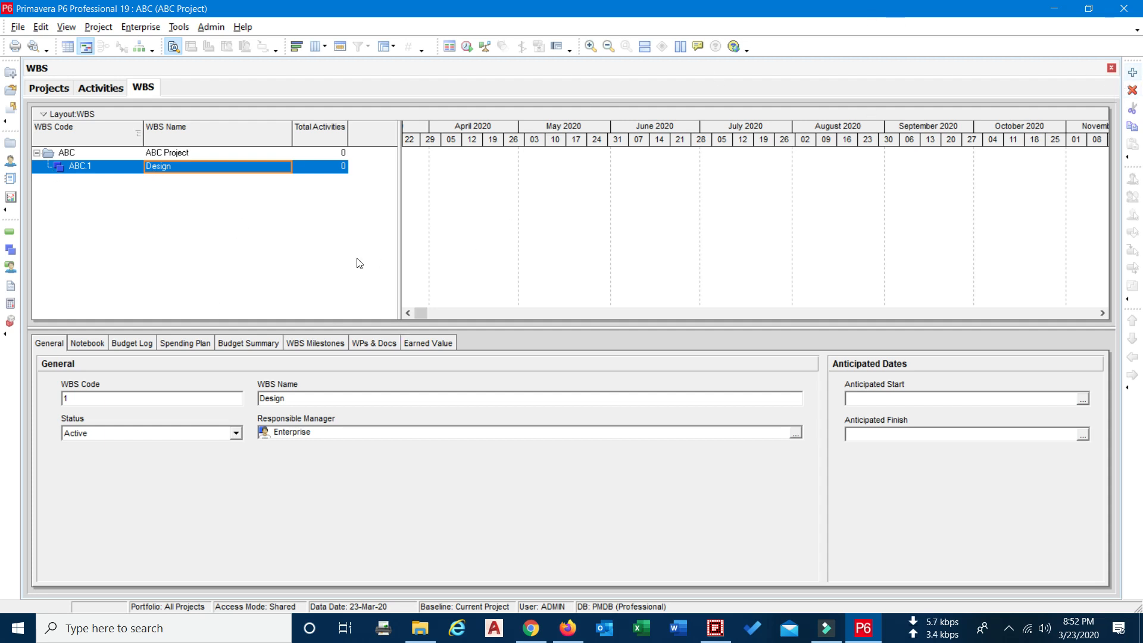
Add another WBS element beneath Design and outdent it to the same level as Design
click(1132, 72)
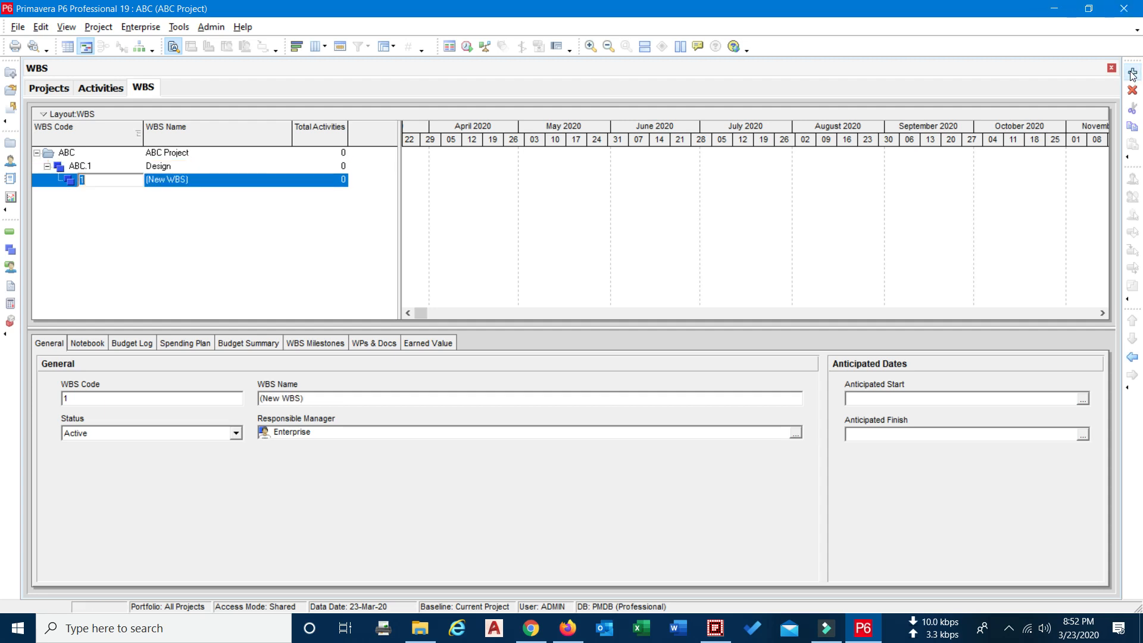
click(83, 168)
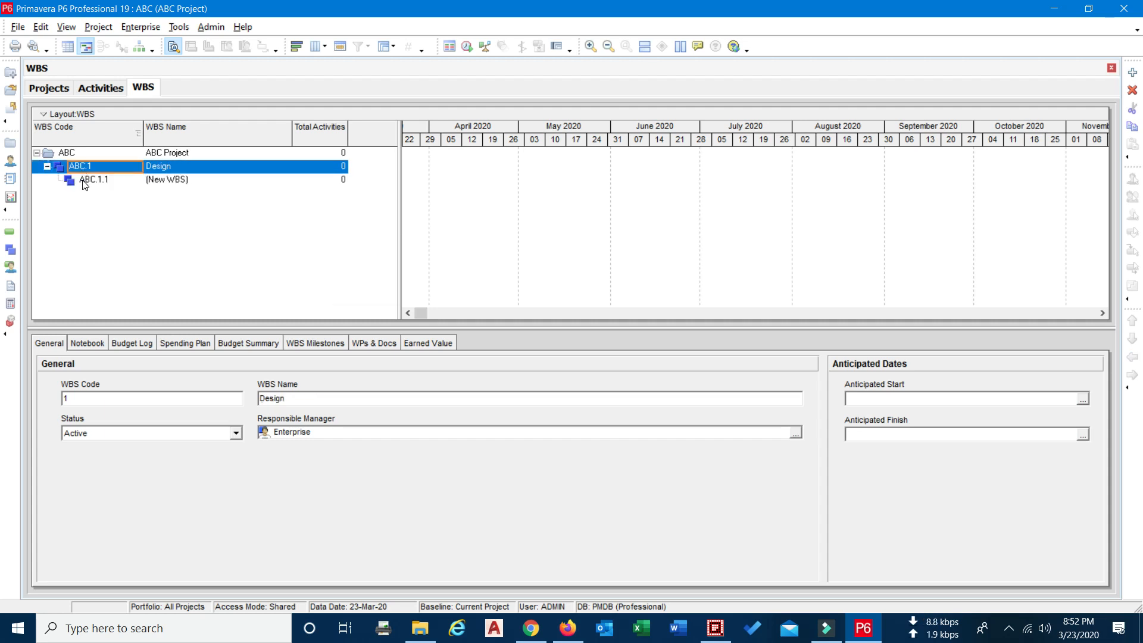
click(119, 184)
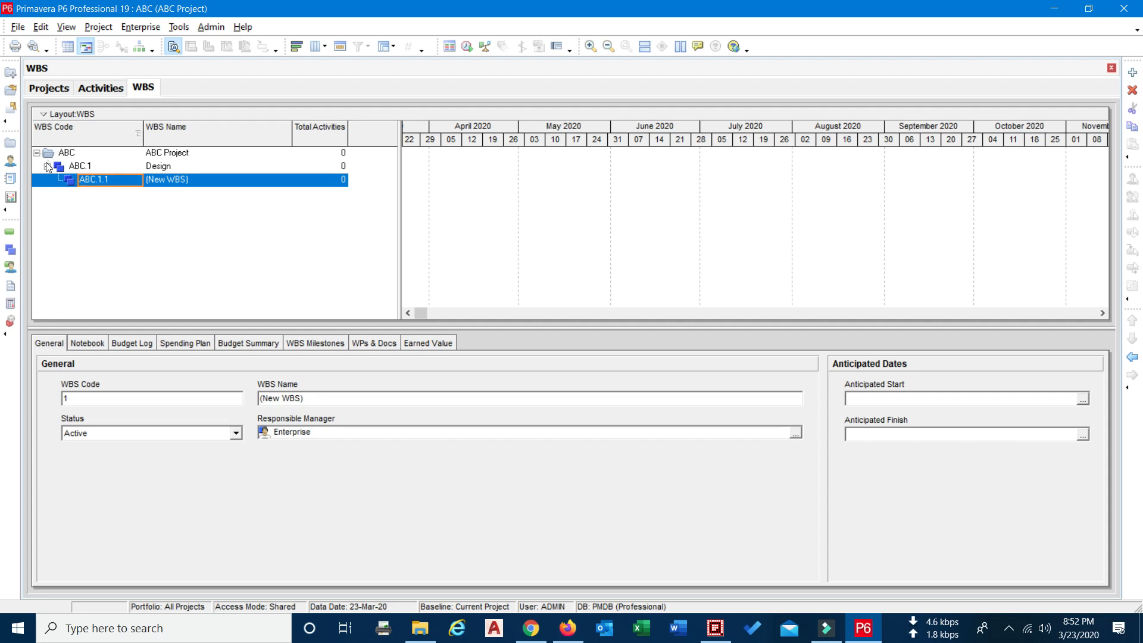
click(1134, 357)
Name the new WBS element below Design "Procurement"
click(241, 179)
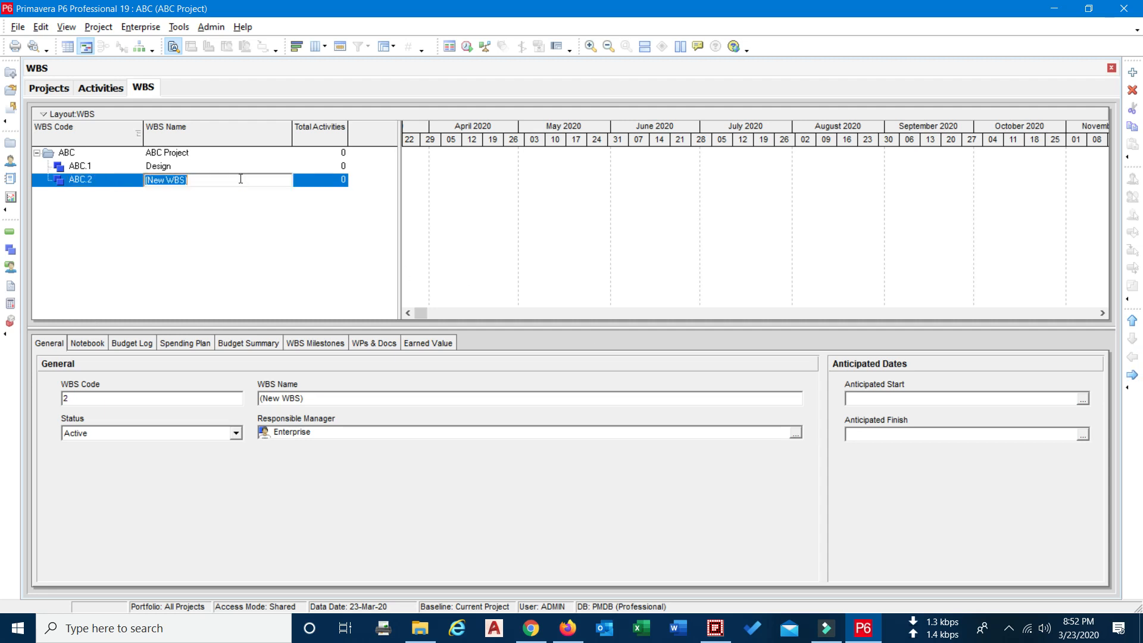
text(Procurement)
key(Return)
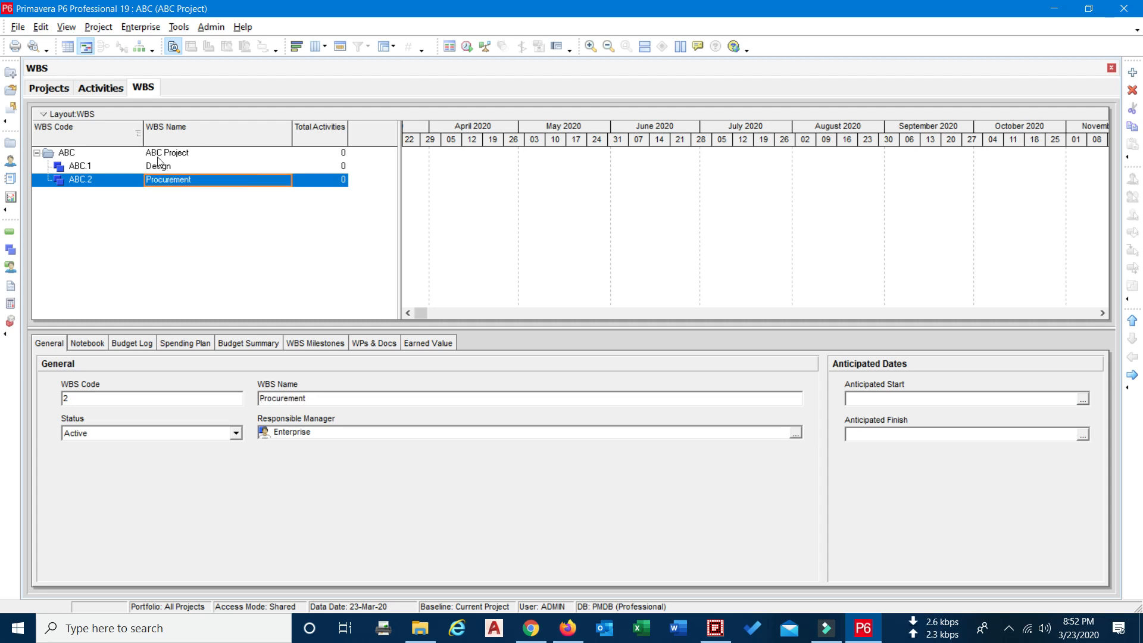
Add a third WBS element directly under ABC Project and name it Execution
click(157, 155)
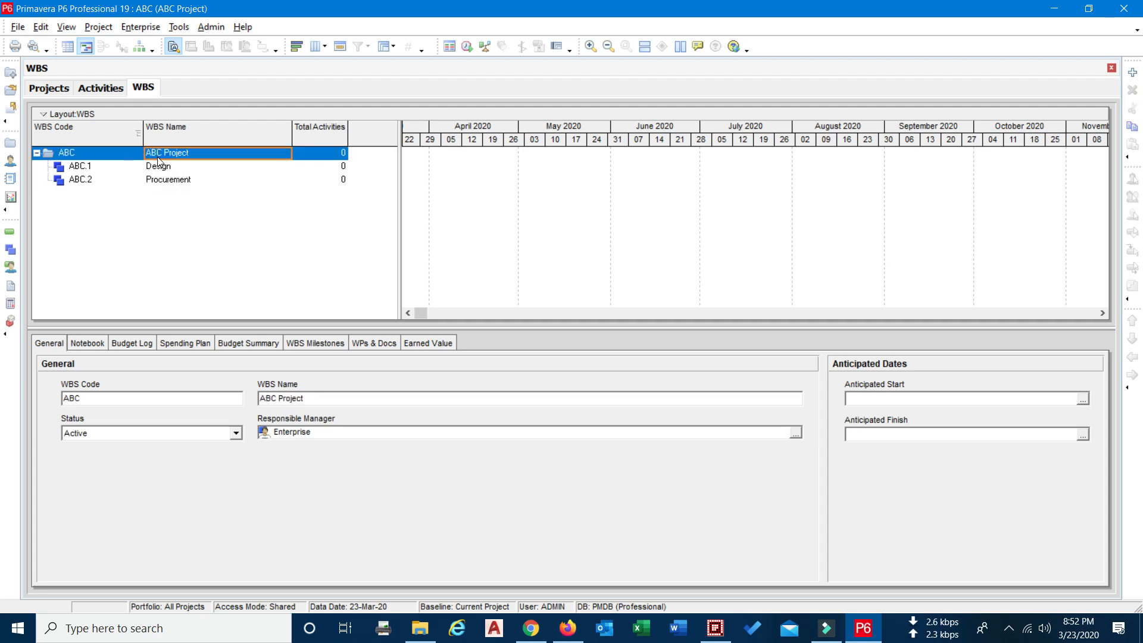
click(1133, 73)
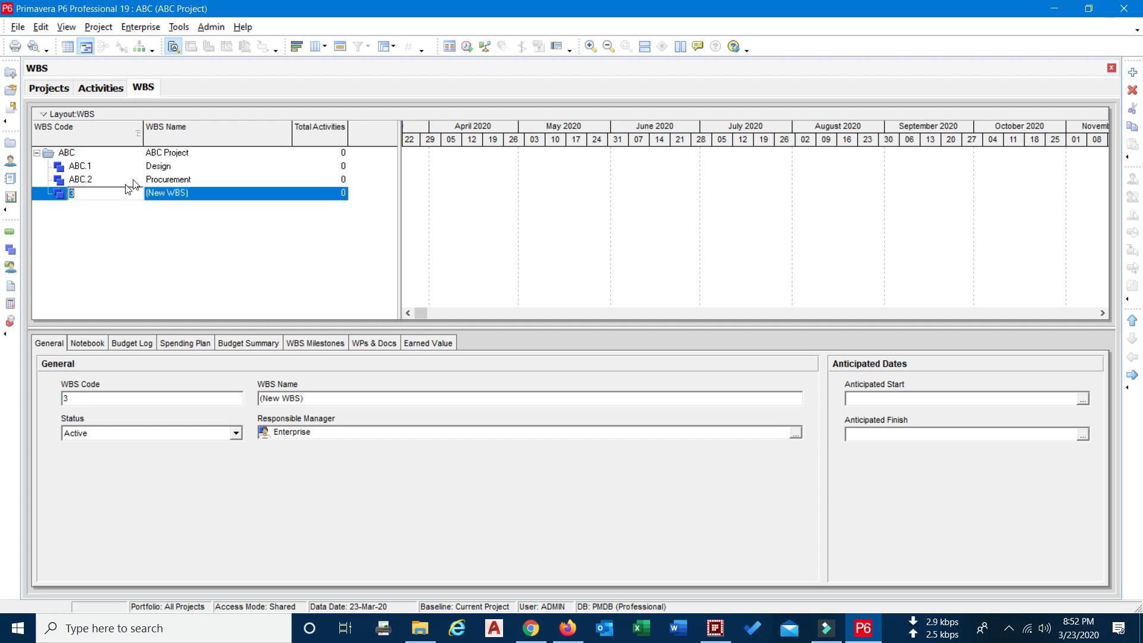
click(197, 195)
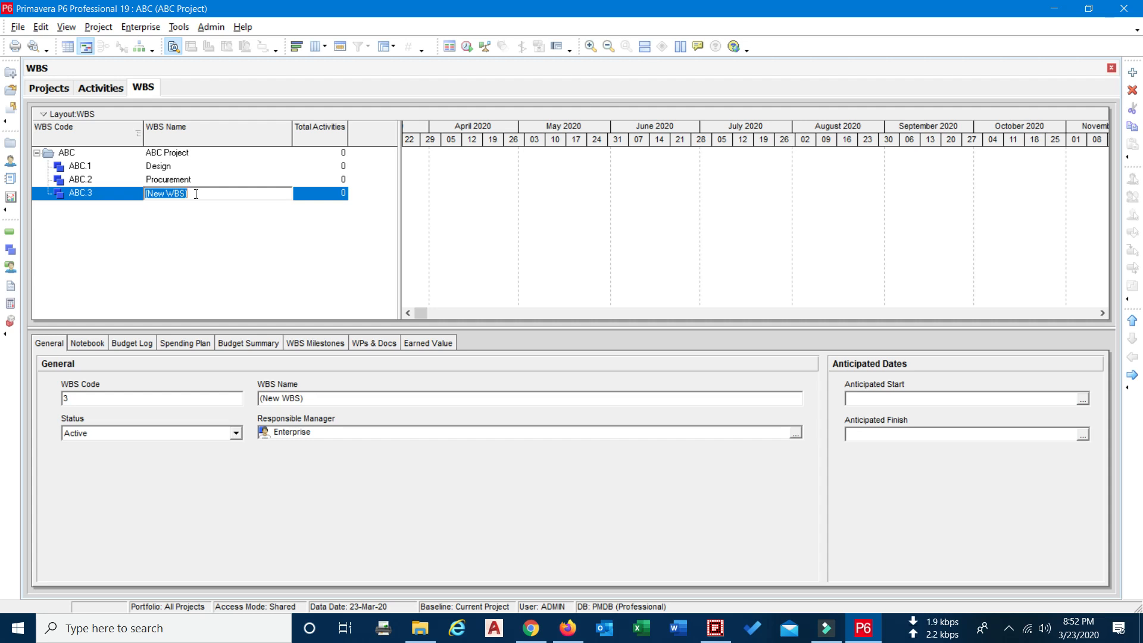
text(Execution)
key(Return)
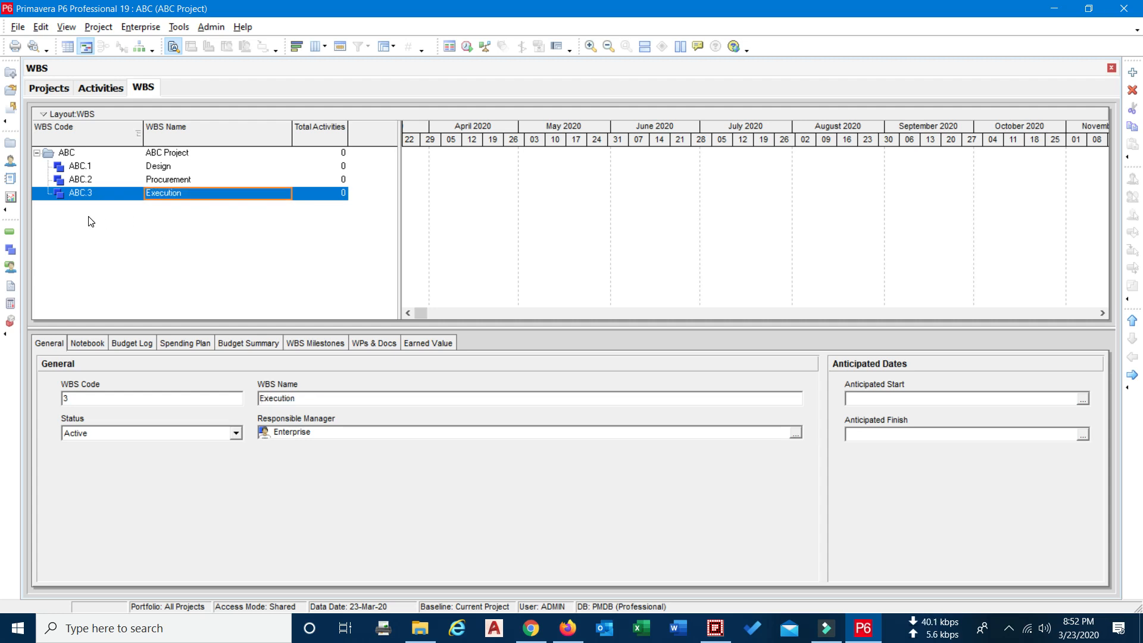
Show the project's activities and refresh the data so the current WBS structure is loaded
click(102, 91)
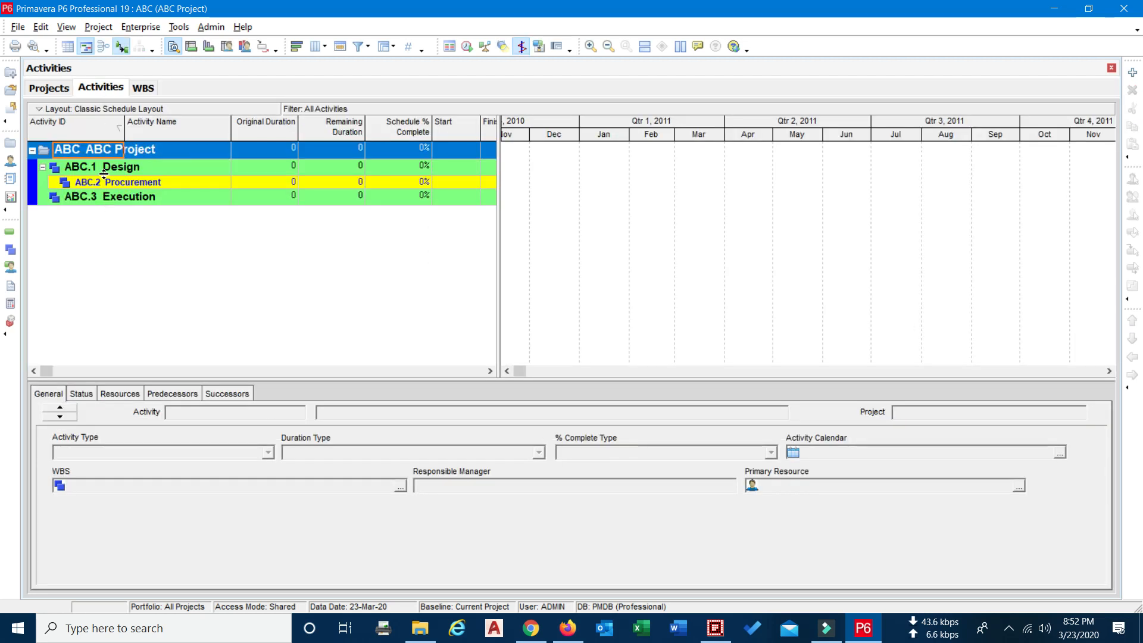
click(17, 27)
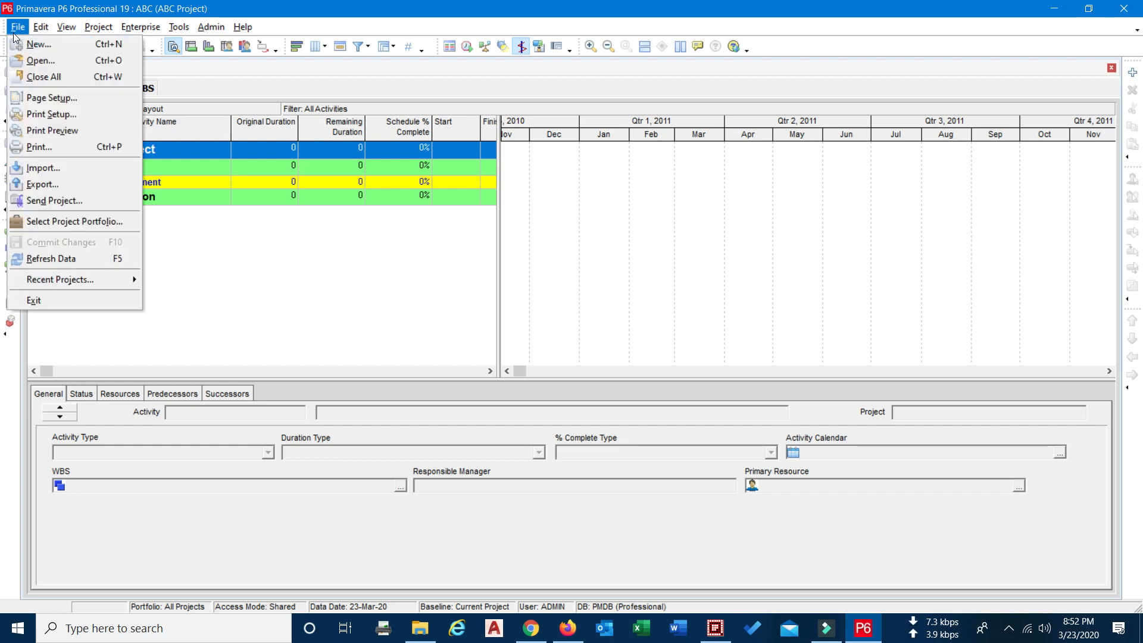
click(37, 261)
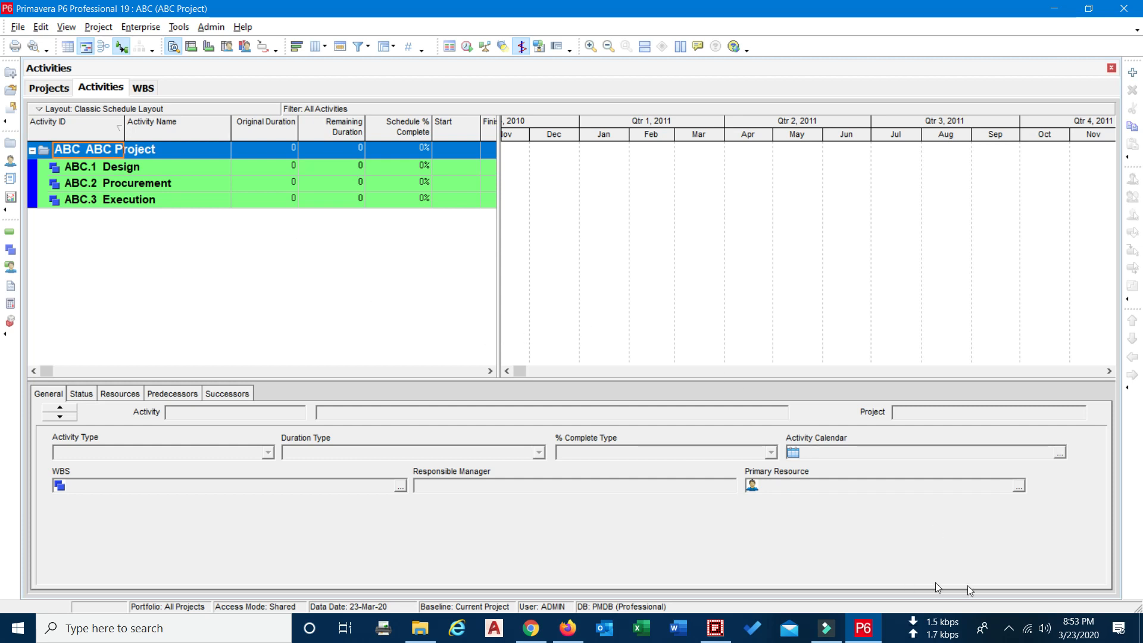
click(1009, 628)
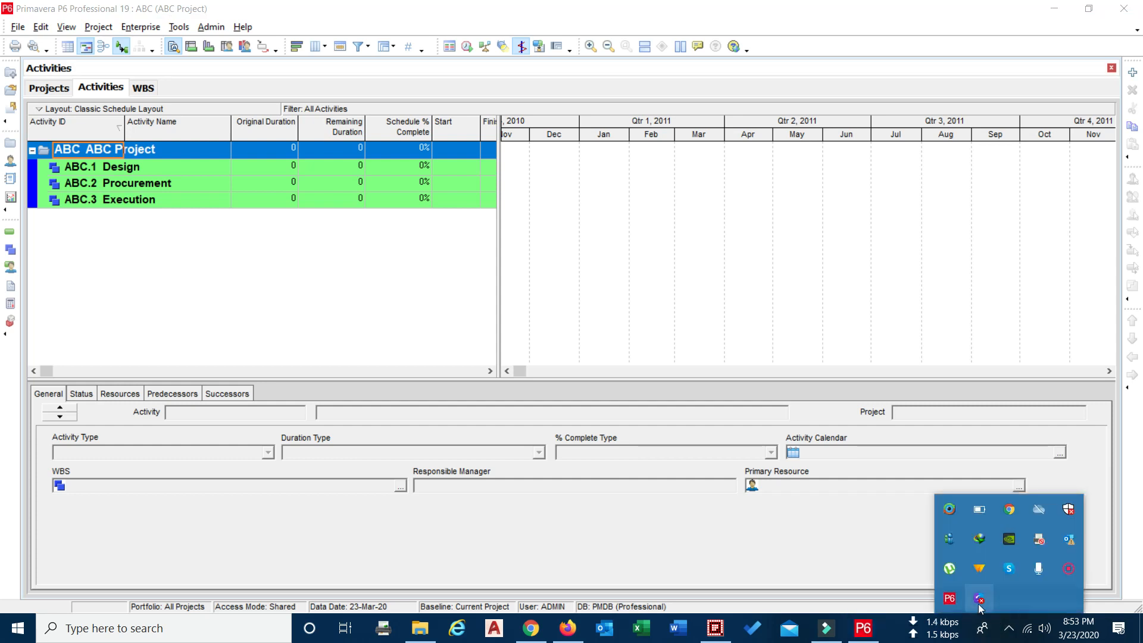
right_click(1072, 568)
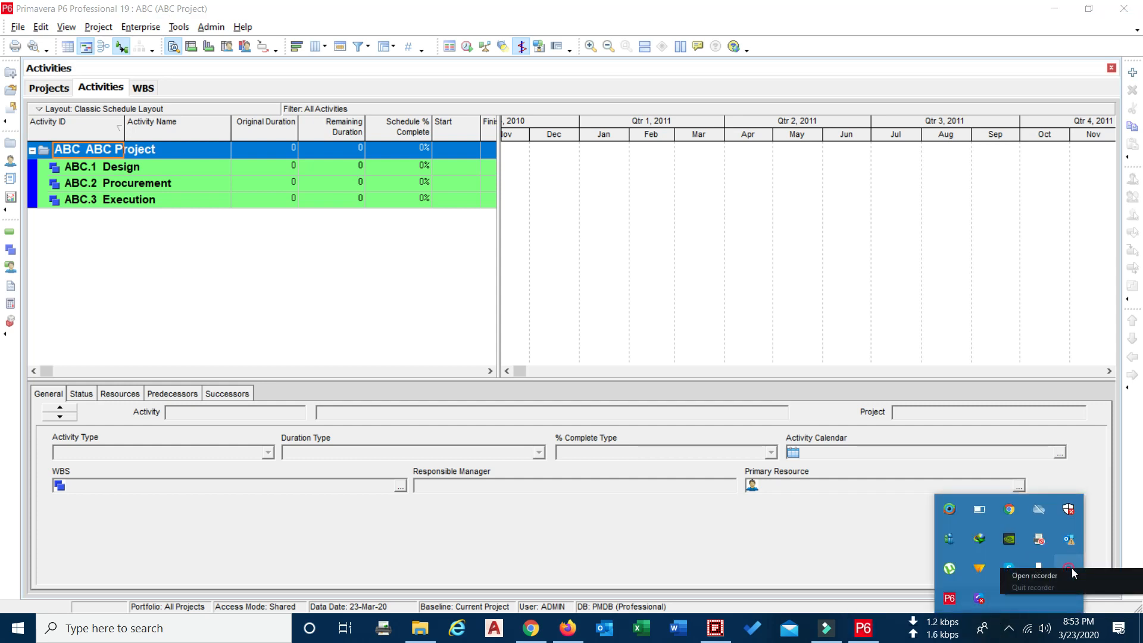
click(1049, 576)
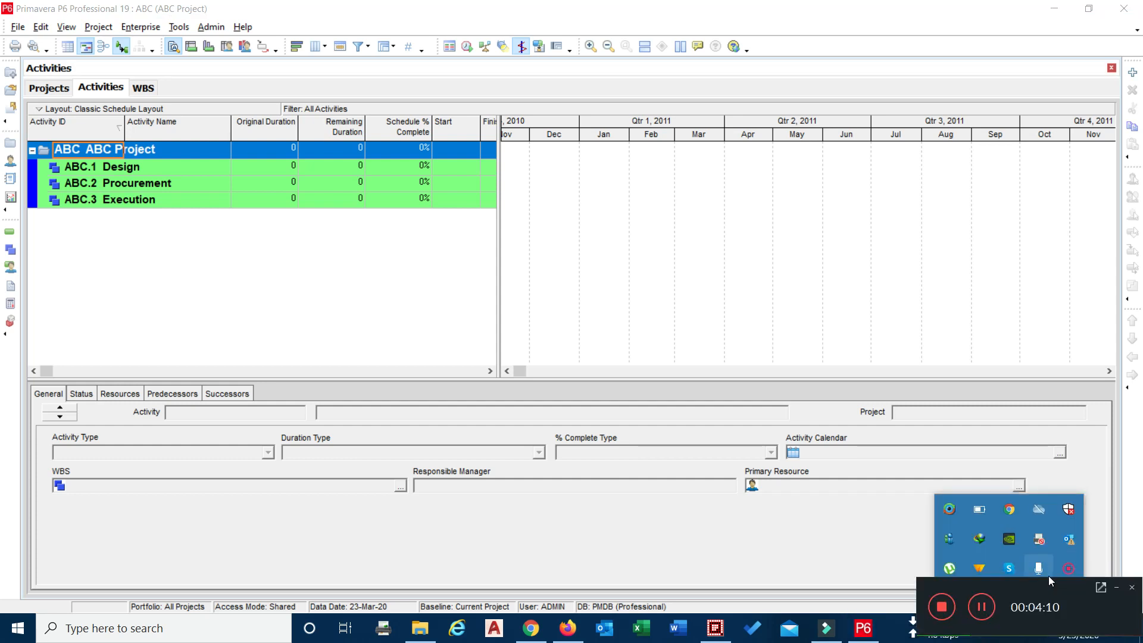
click(880, 500)
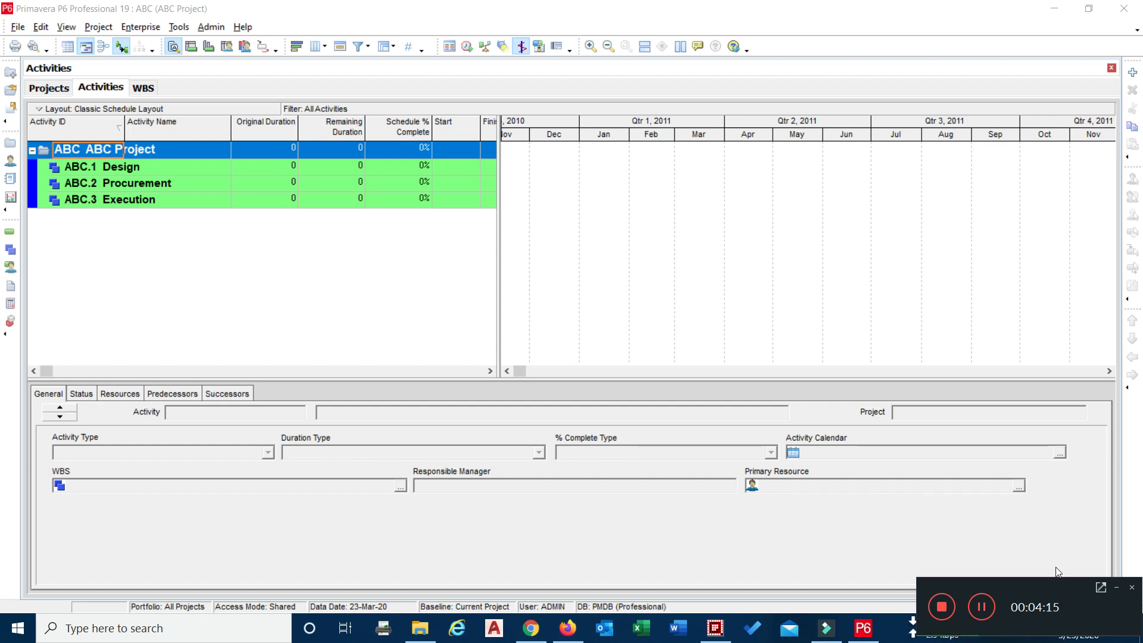